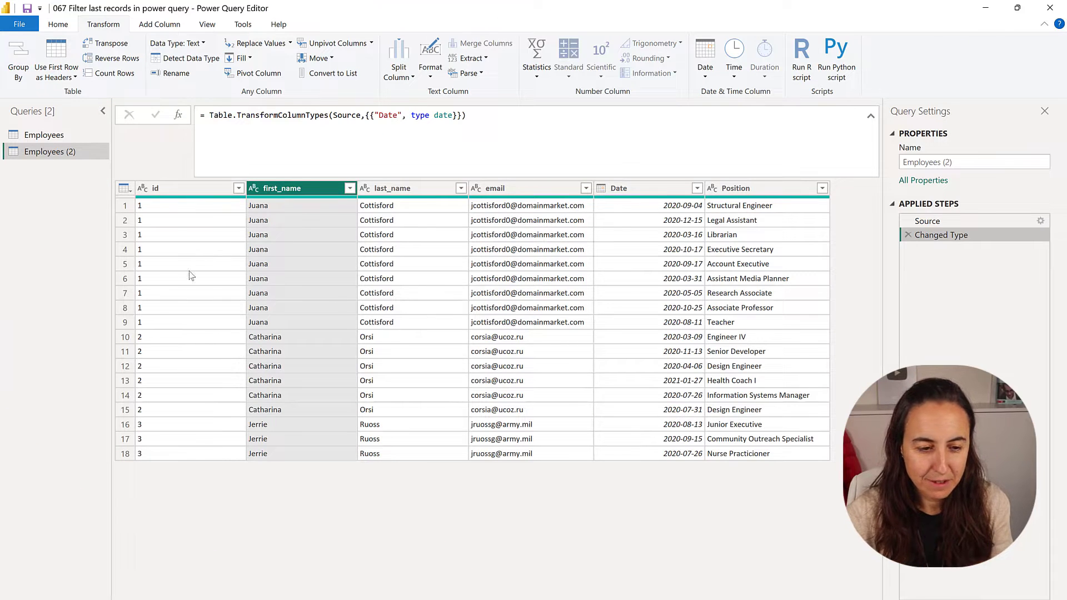
# Step: Group the employees query by id with a Count Rows column
pyautogui.click(18, 65)
pyautogui.click(371, 312)
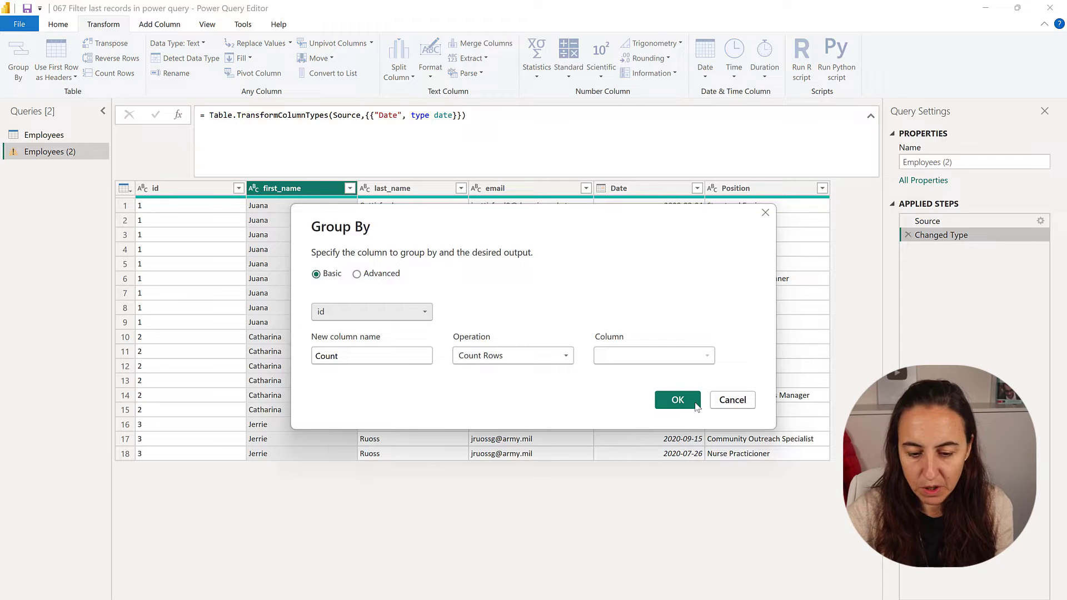
pyautogui.click(678, 400)
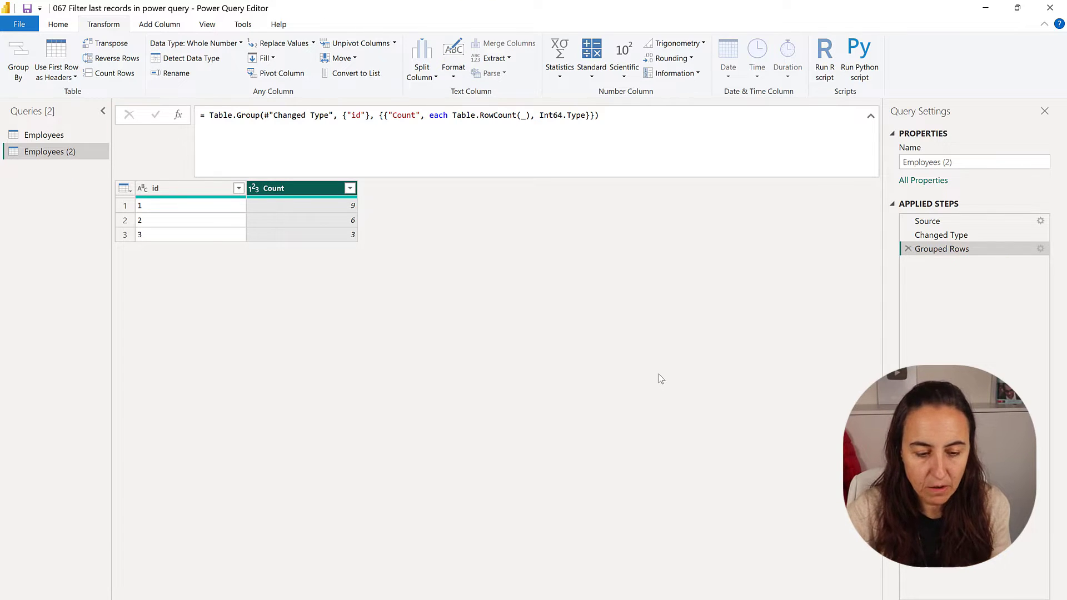
# Step: Review the Table.MaxN docs, highlighting the comparisonCriteria and countOrCondition parameters
pyautogui.hotkey('alt', 'Tab')
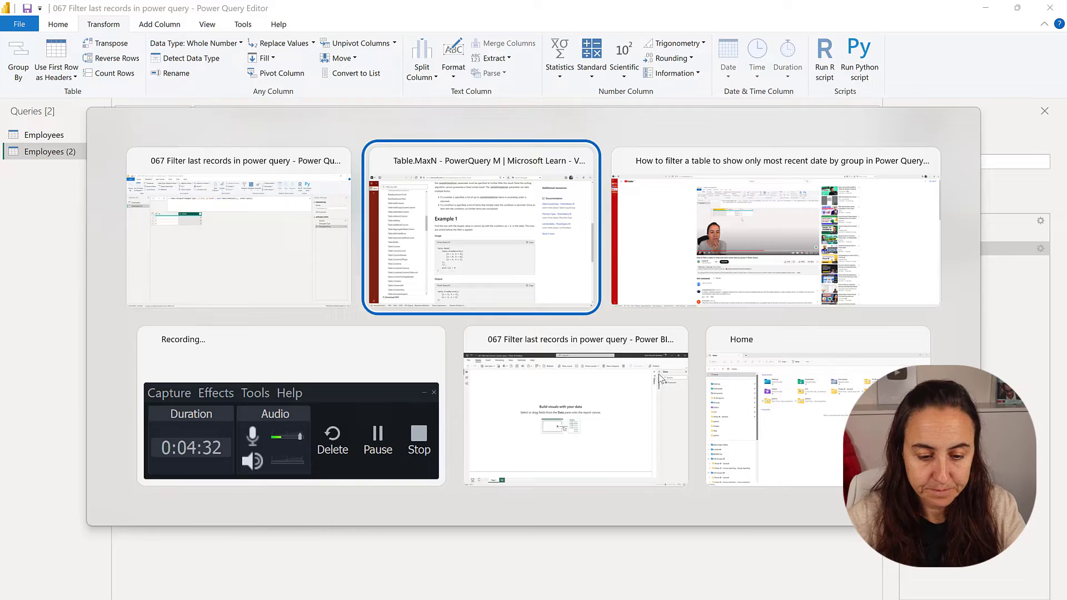
pyautogui.scroll(5, 649, 469)
pyautogui.scroll(5, 751, 334)
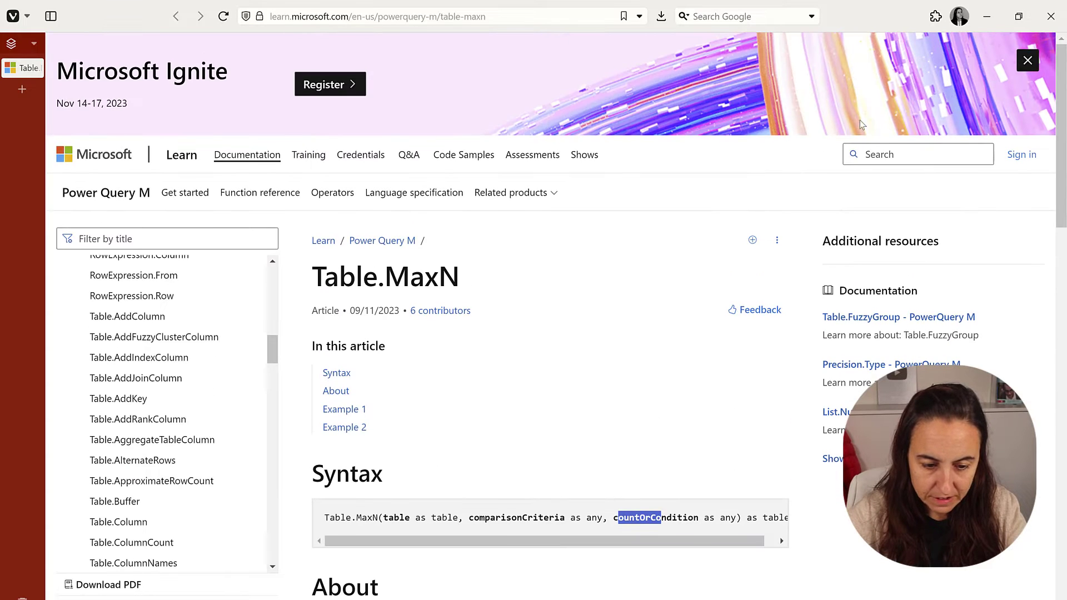
pyautogui.scroll(-2, 1014, 173)
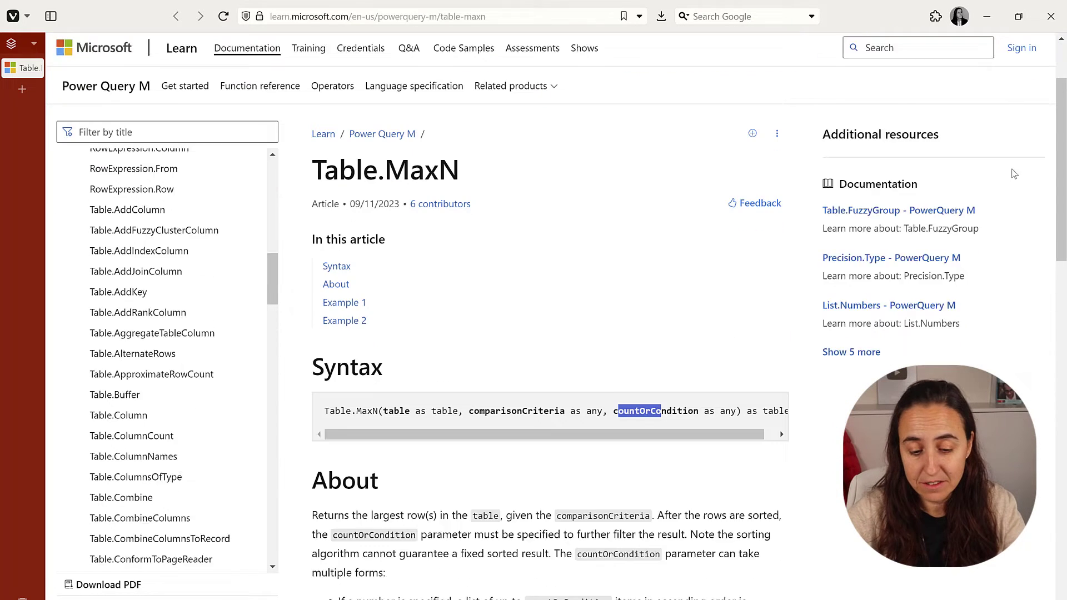
pyautogui.scroll(-1, 1014, 173)
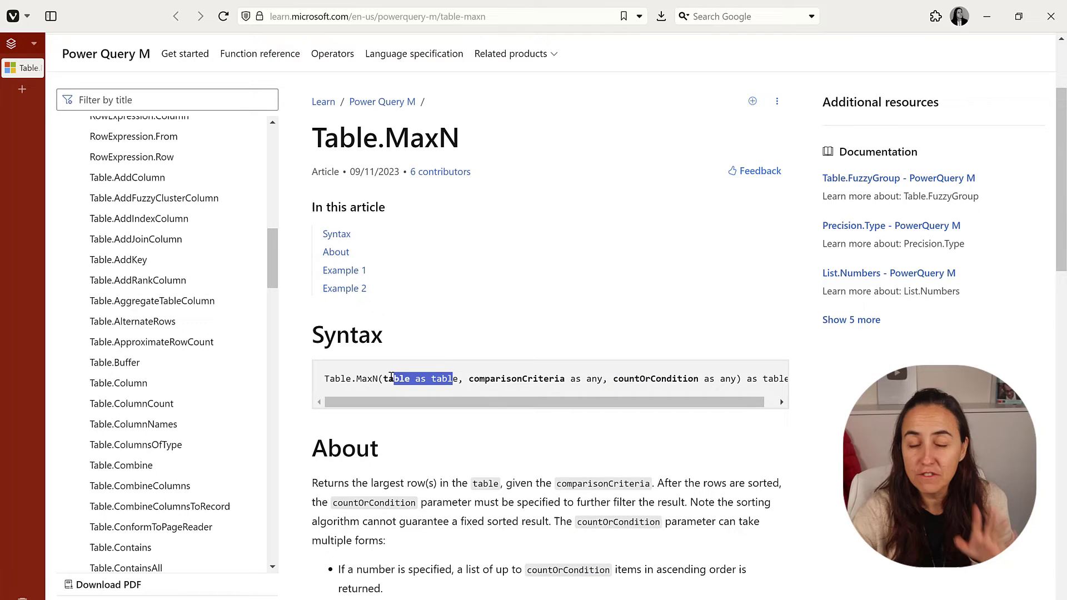
pyautogui.moveTo(556, 379); pyautogui.dragTo(540, 380)
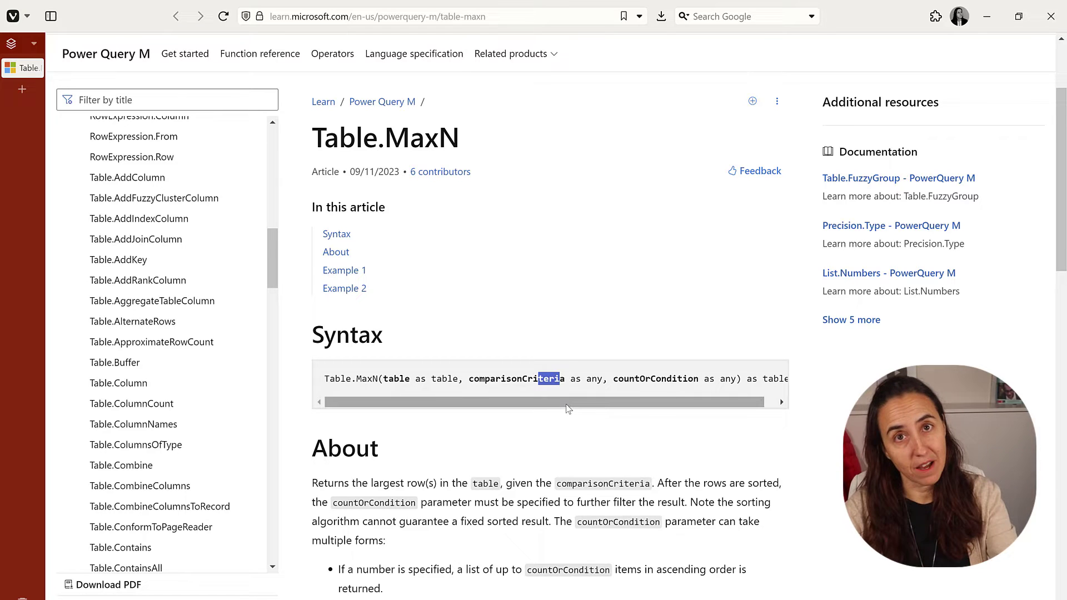
pyautogui.moveTo(724, 379); pyautogui.dragTo(618, 379)
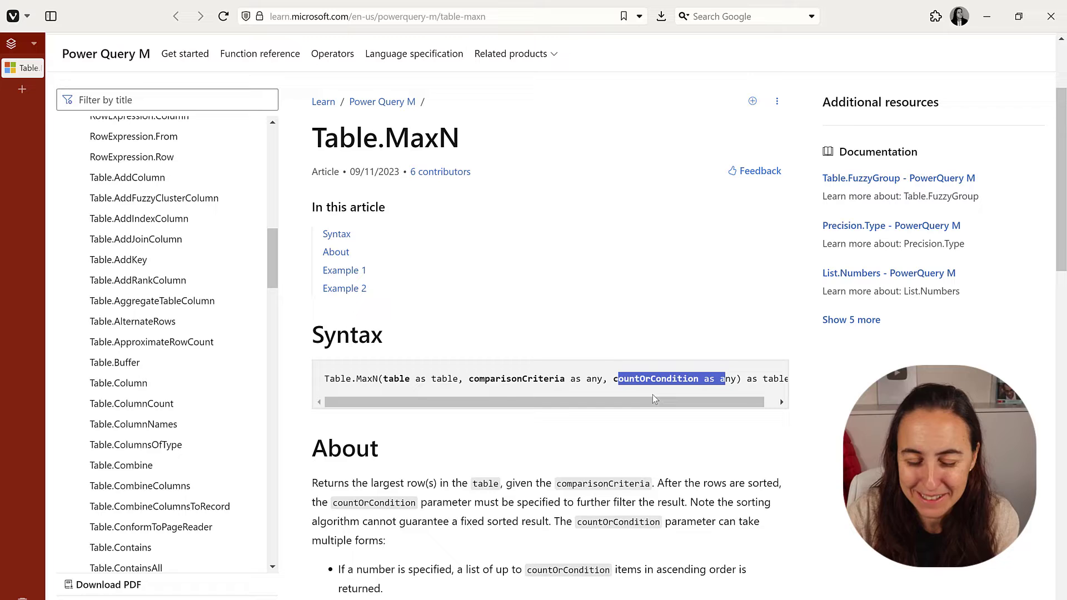
# Step: Edit the grouping formula into a Max2Dates column using Table.MaxN(_, "Date", 2) with type table
pyautogui.hotkey('alt', 'Tab')
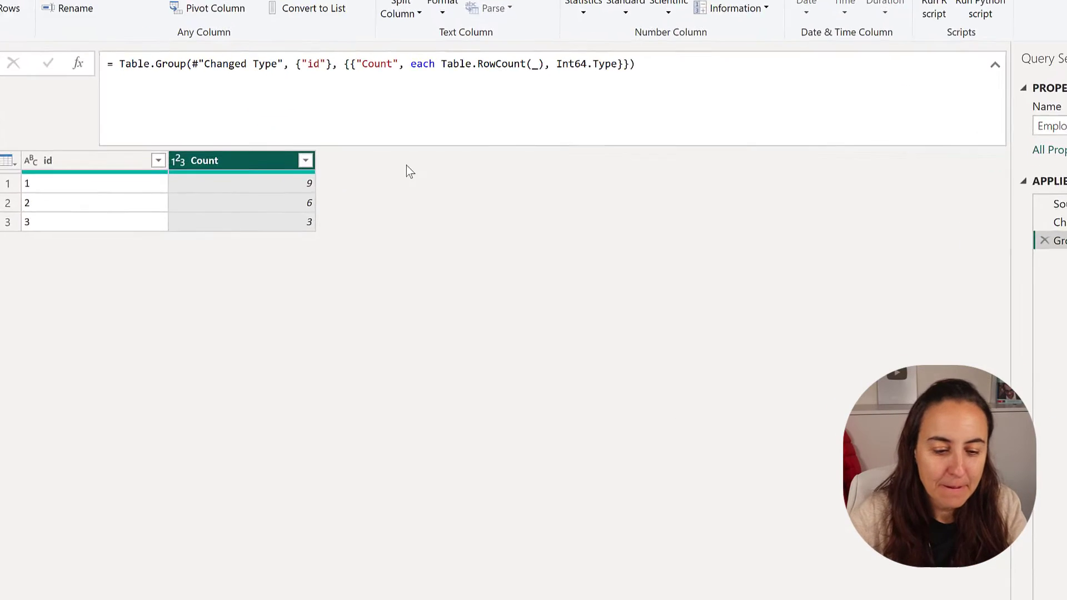
pyautogui.doubleClick(376, 63)
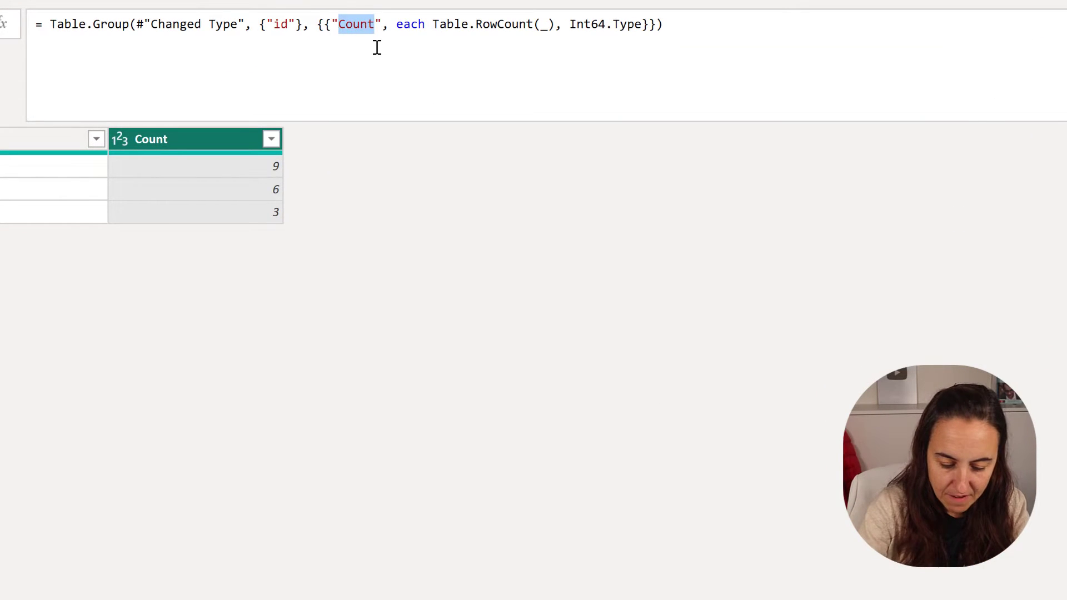
pyautogui.write('Max2')
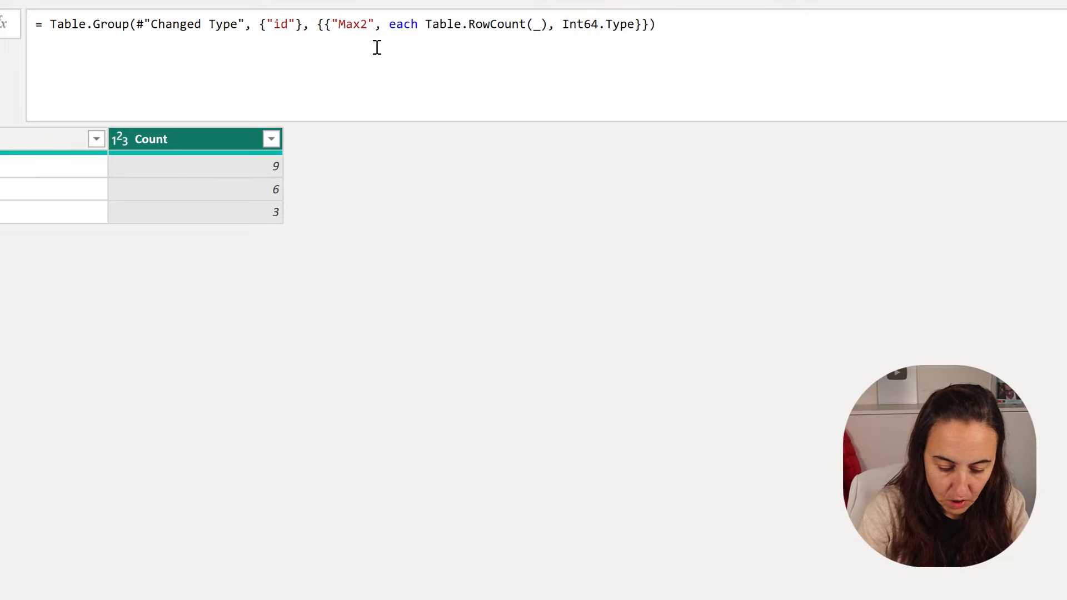
pyautogui.write('Dates", each Table.')
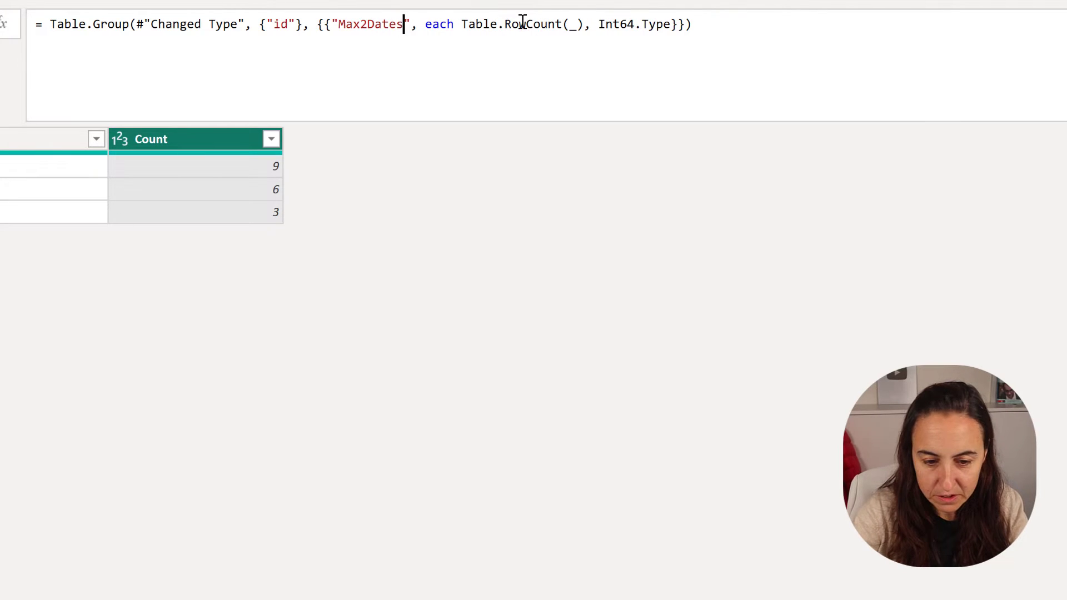
pyautogui.write('Max')
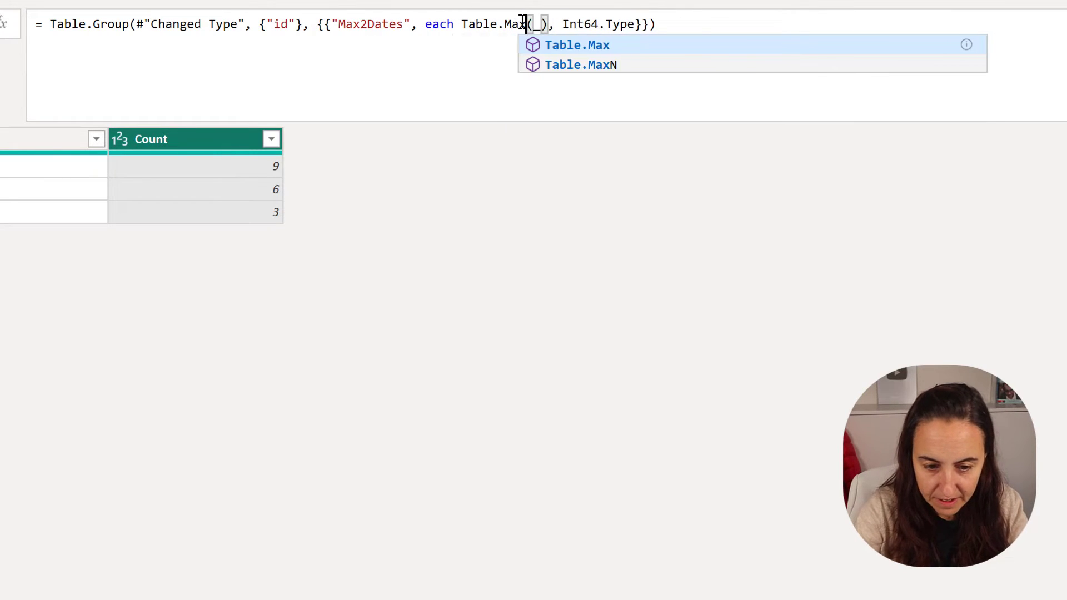
pyautogui.write('N(_')
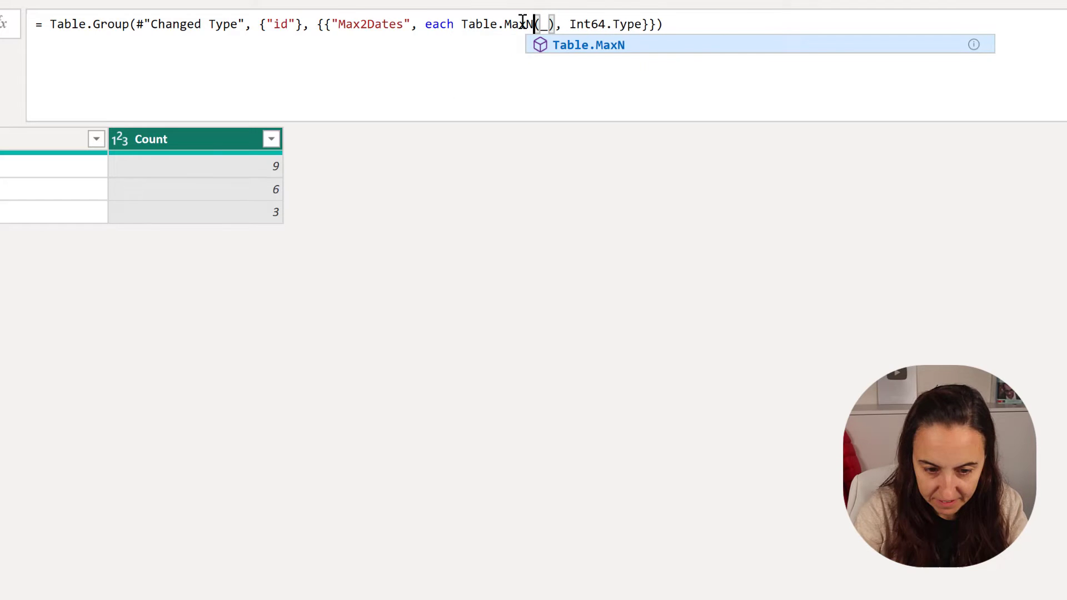
pyautogui.write(', ')
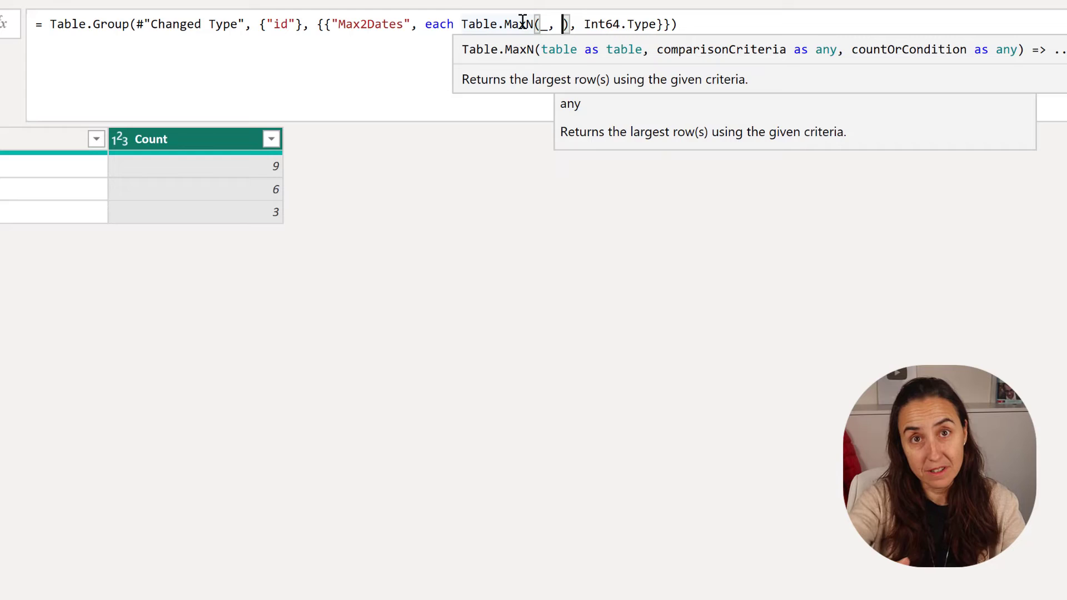
pyautogui.write('"Date')
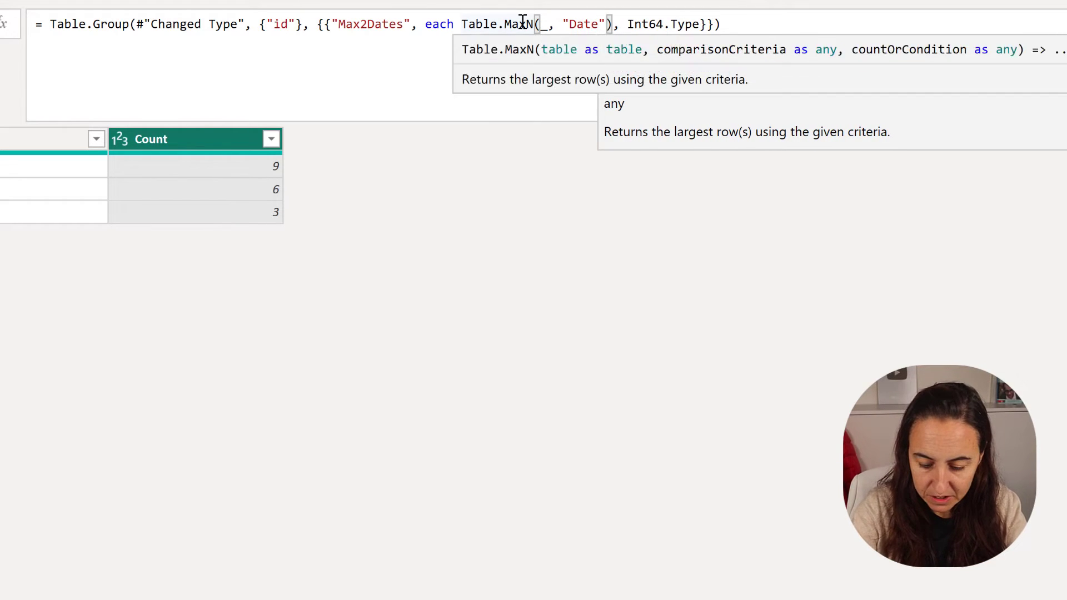
pyautogui.write('", 2)')
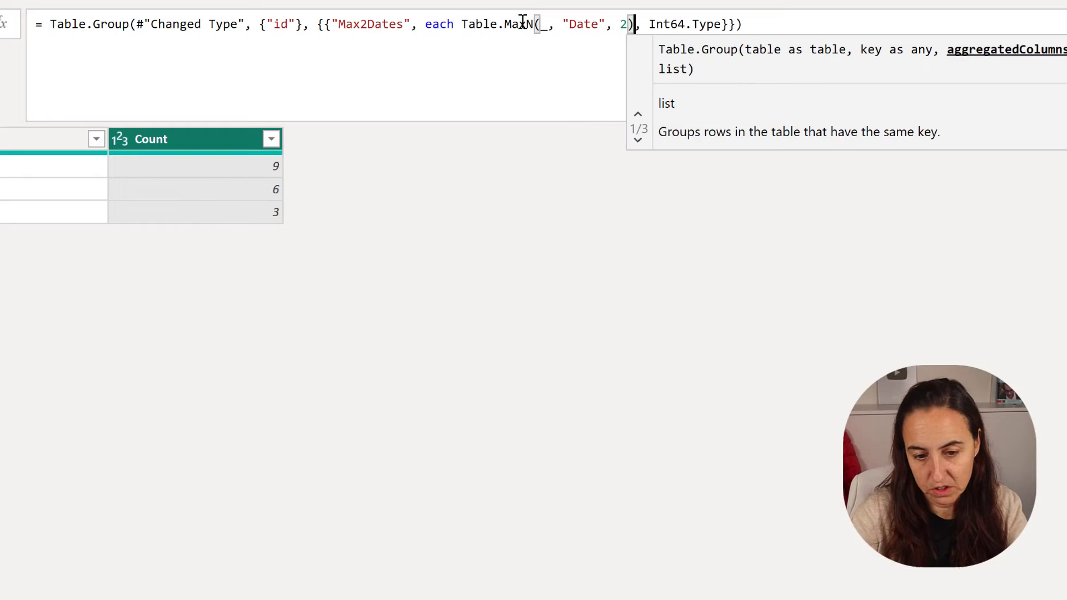
pyautogui.doubleClick(707, 25)
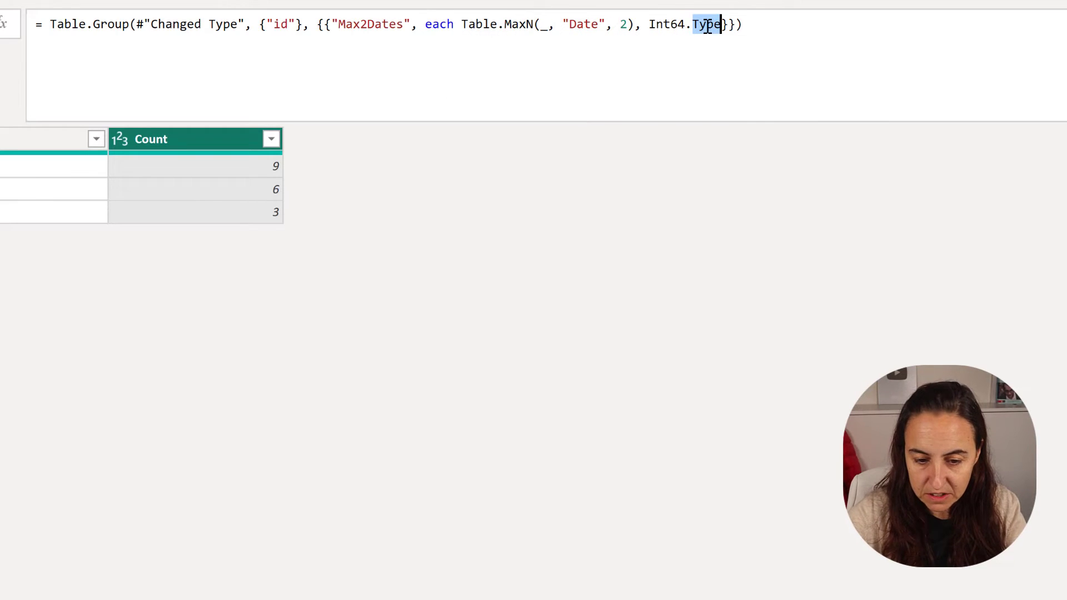
pyautogui.press('BackSpace')
pyautogui.press('BackSpace')
pyautogui.press('BackSpace')
pyautogui.press('BackSpace')
pyautogui.press('BackSpace')
pyautogui.press('BackSpace')
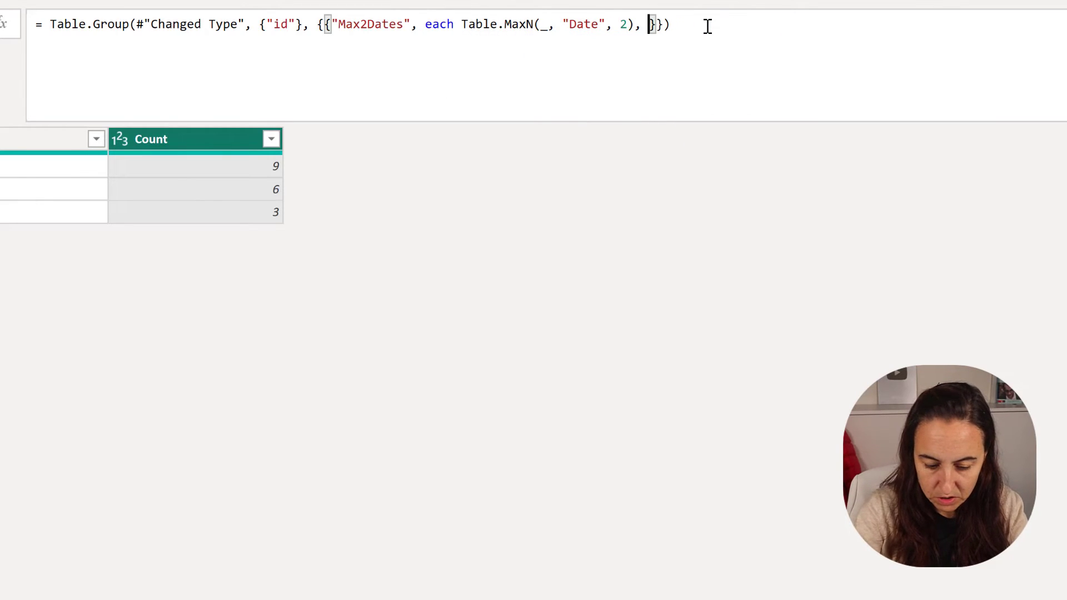
pyautogui.write('type table')
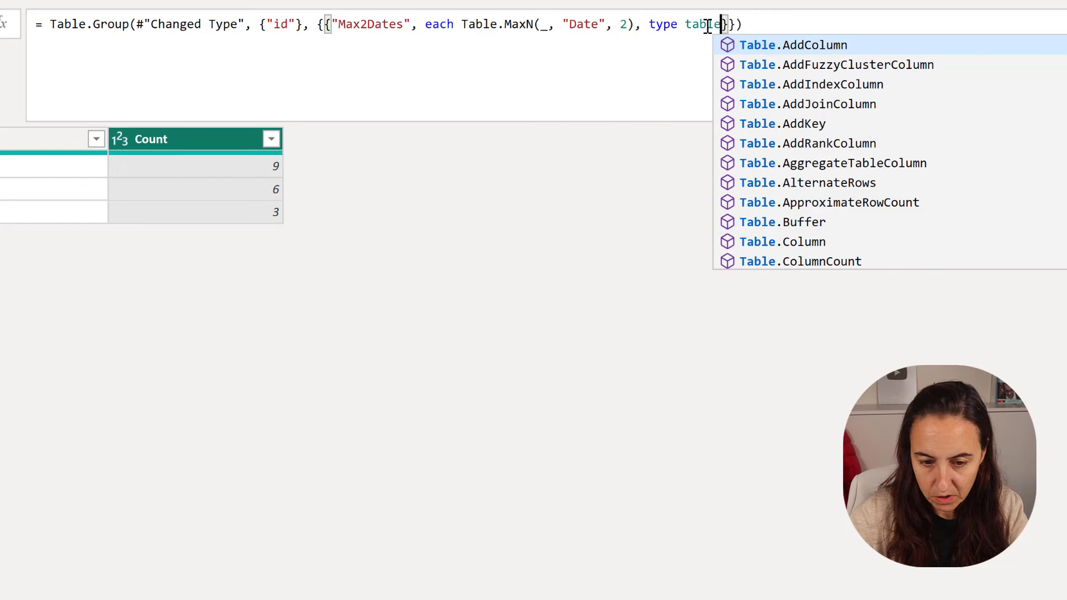
pyautogui.click(617, 305)
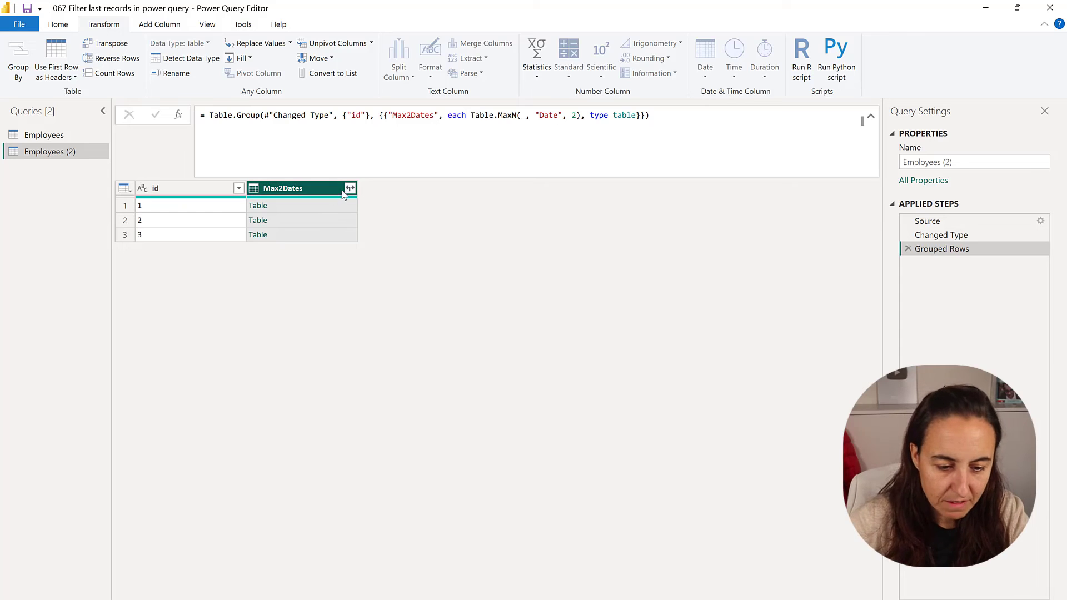
# Step: Expand all Max2Dates columns without prefix into each id's two latest records
pyautogui.click(351, 188)
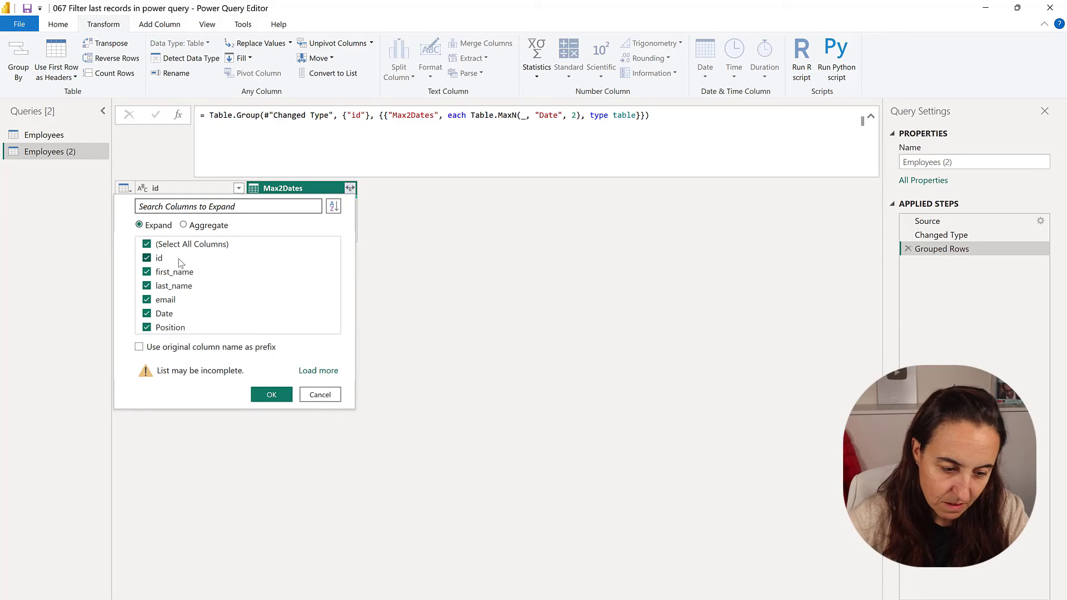
pyautogui.click(272, 394)
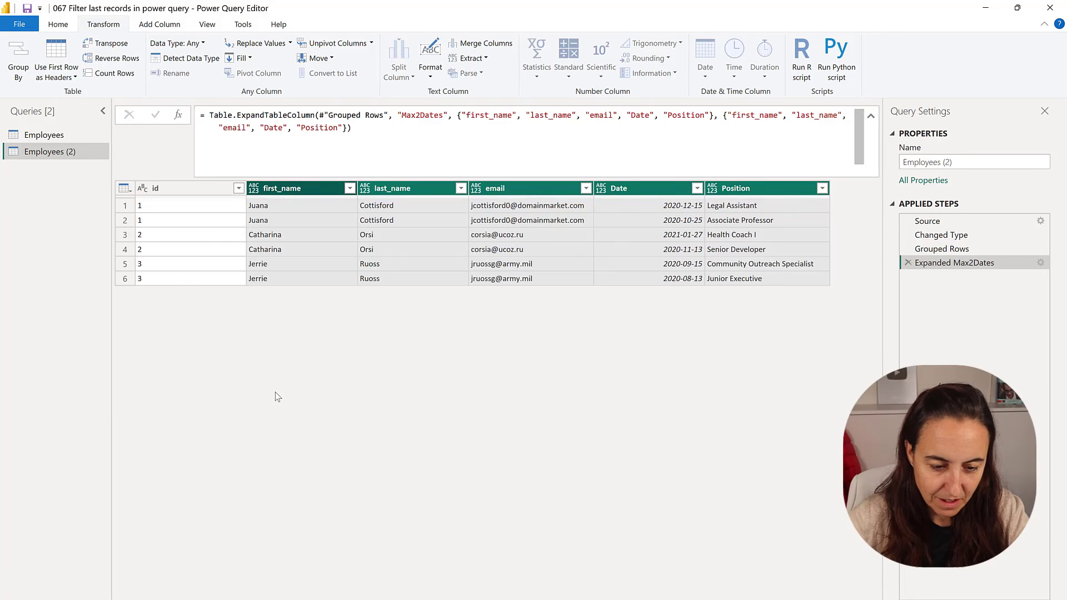